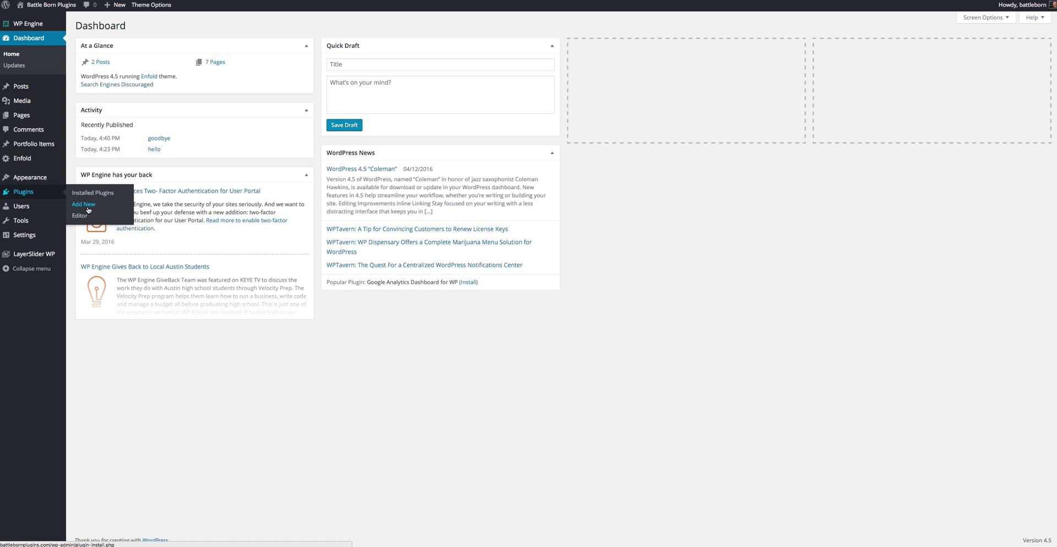
Step: Search the plugin directory for 'hashtag url placeholder'
left_click(88, 211)
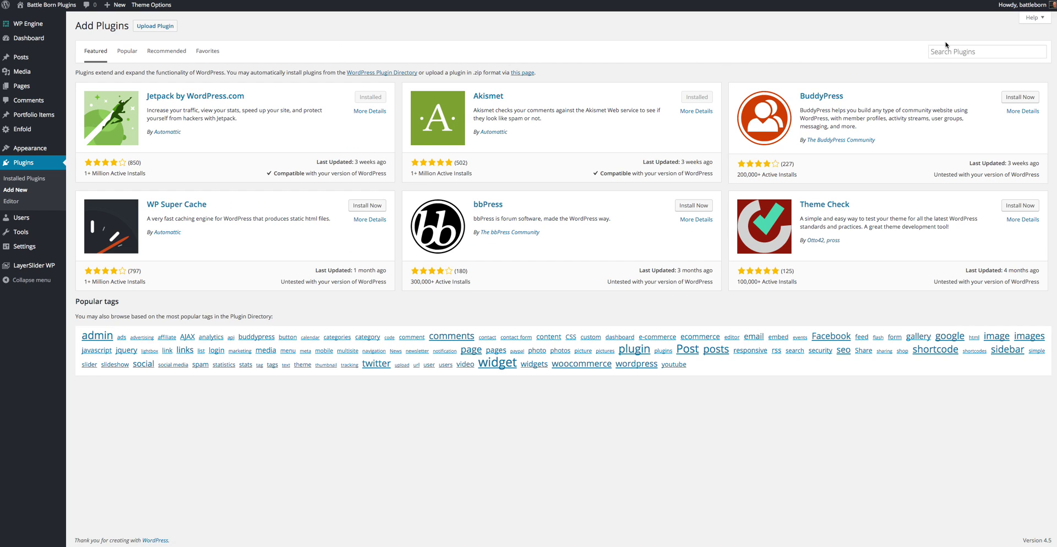
left_click(951, 51)
left_click(960, 64)
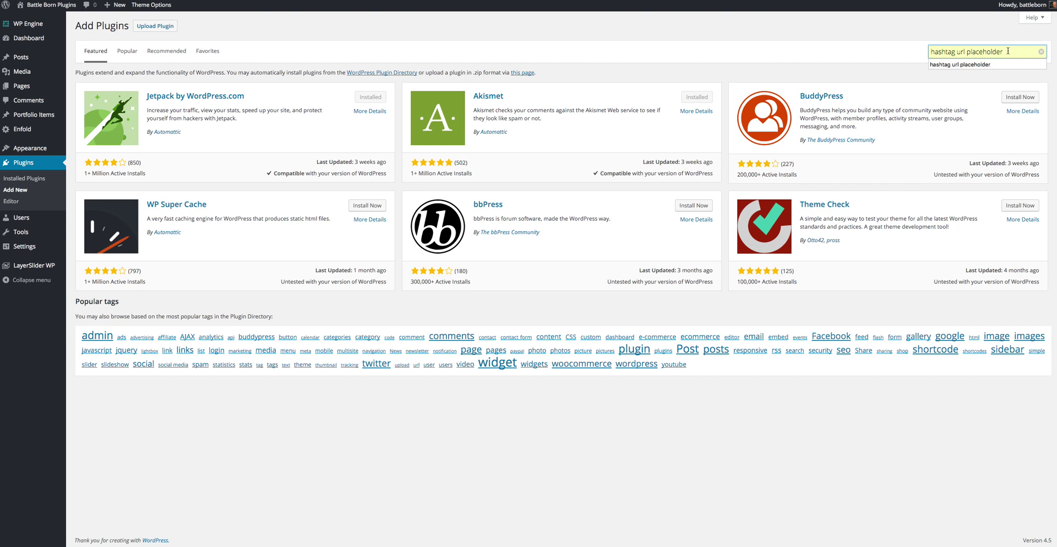
left_click_drag(1003, 52, 930, 52)
left_click(905, 55)
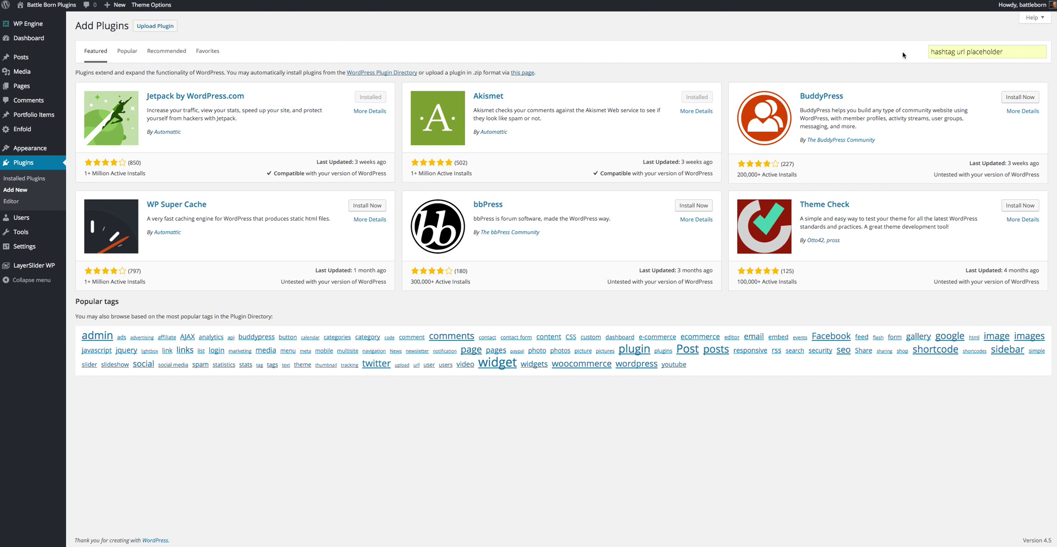
left_click(1019, 49)
key("Return")
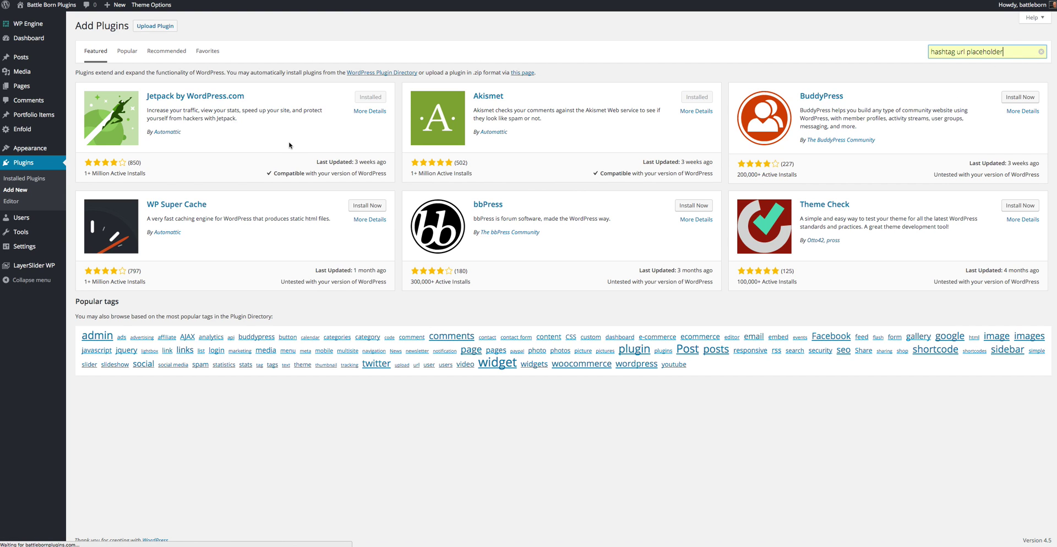
Step: Install and activate Hashtag URL Placeholder, then open its Hashtag Latest Post settings
left_click(358, 97)
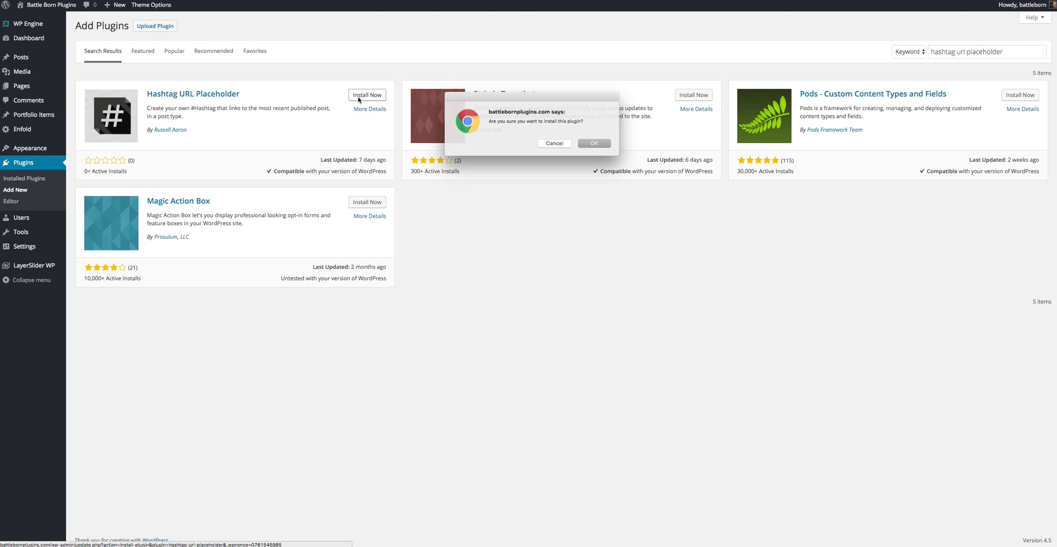
key("Return")
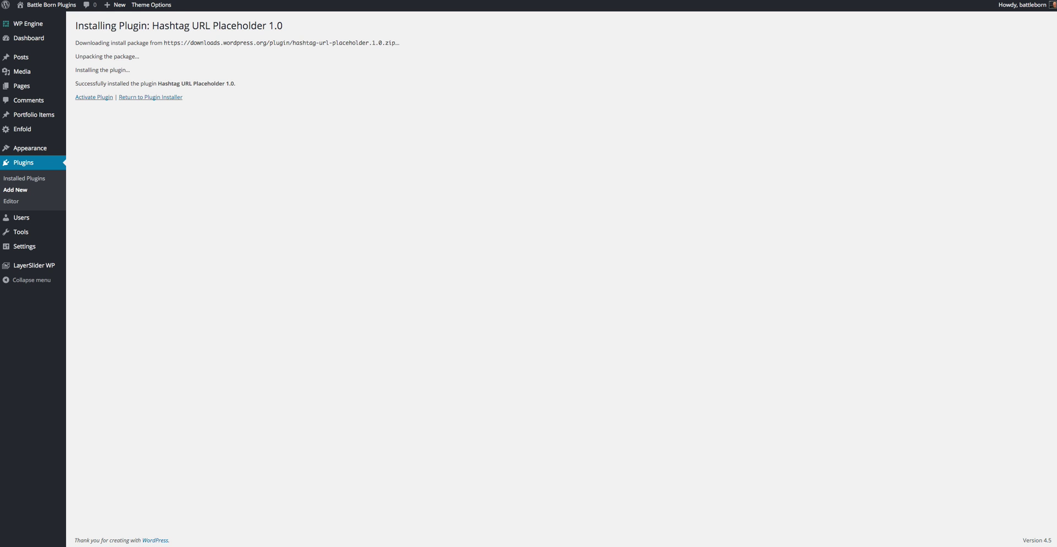
left_click(91, 100)
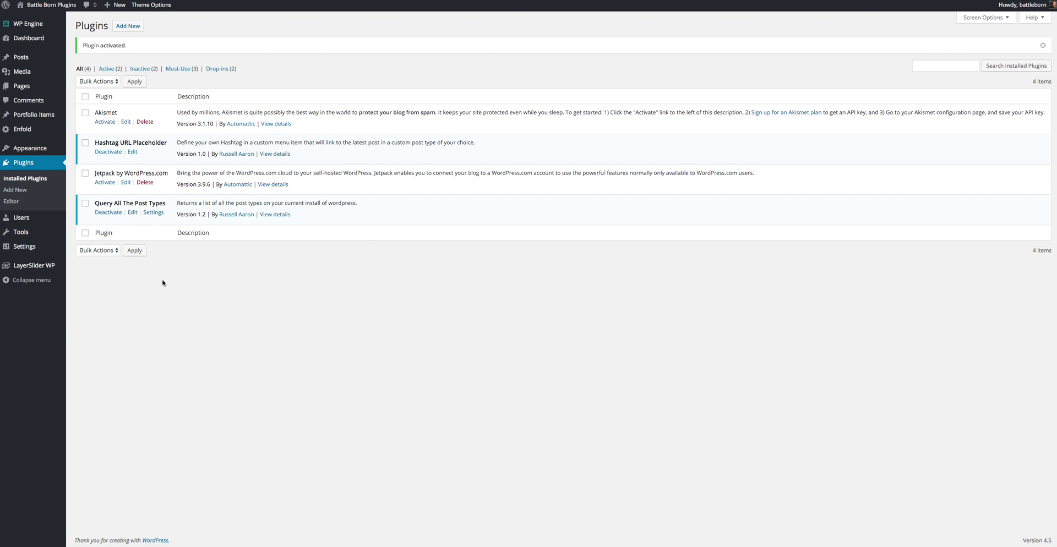
mouse_move(24, 246)
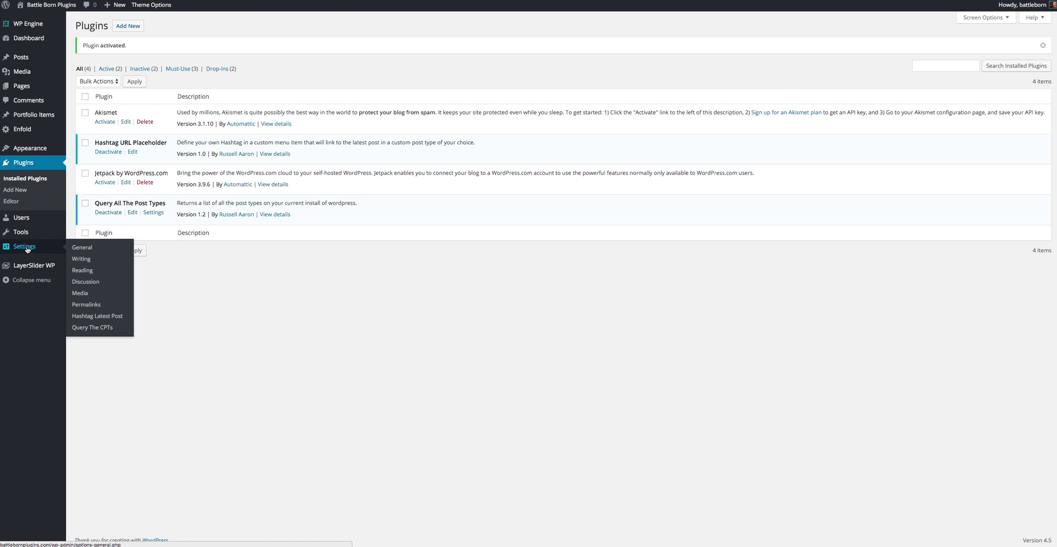
left_click(90, 318)
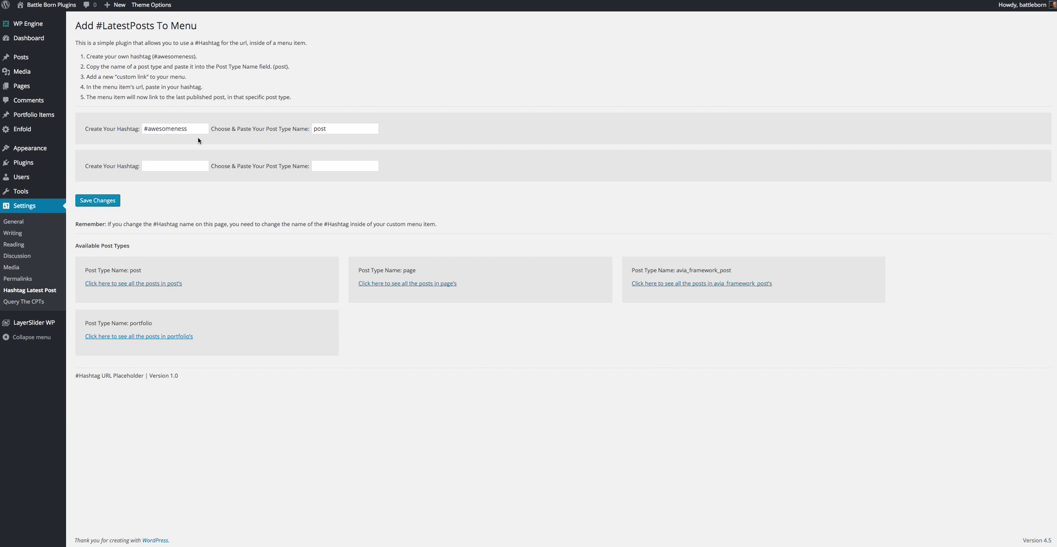
Step: Replace the #awesomeness hashtag with #kayne for the 'post' post type and save
left_click_drag(196, 127, 125, 127)
left_click(166, 131)
left_click(201, 129)
key("BackSpace")
key("BackSpace")
key("BackSpace")
key("BackSpace")
key("BackSpace")
key("BackSpace")
key("BackSpace")
key("BackSpace")
type("greatertha")
key("BackSpace")
key("BackSpace")
key("BackSpace")
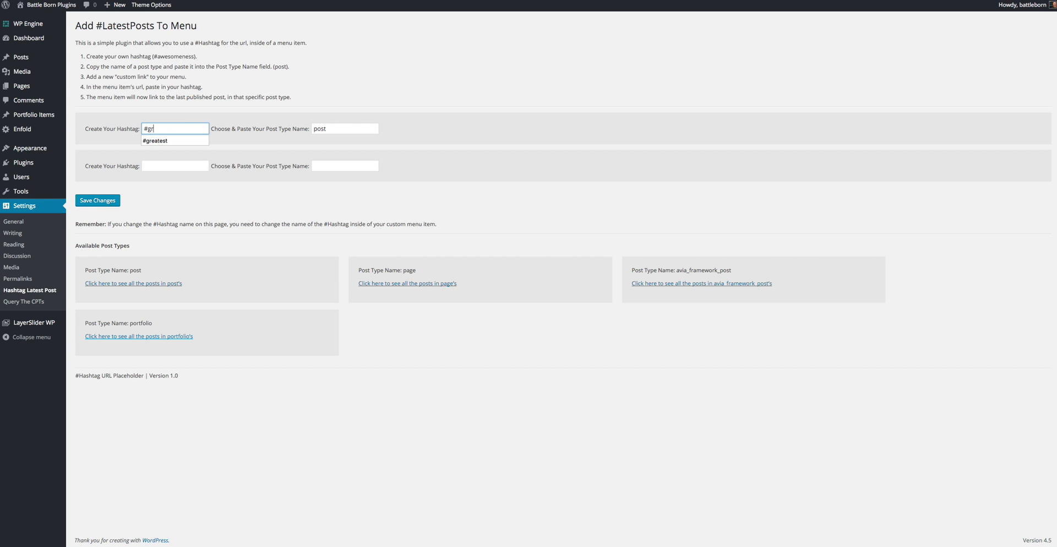
key("BackSpace")
key("BackSpace")
type("kay")
left_click_drag(171, 126, 138, 130)
left_click(163, 146)
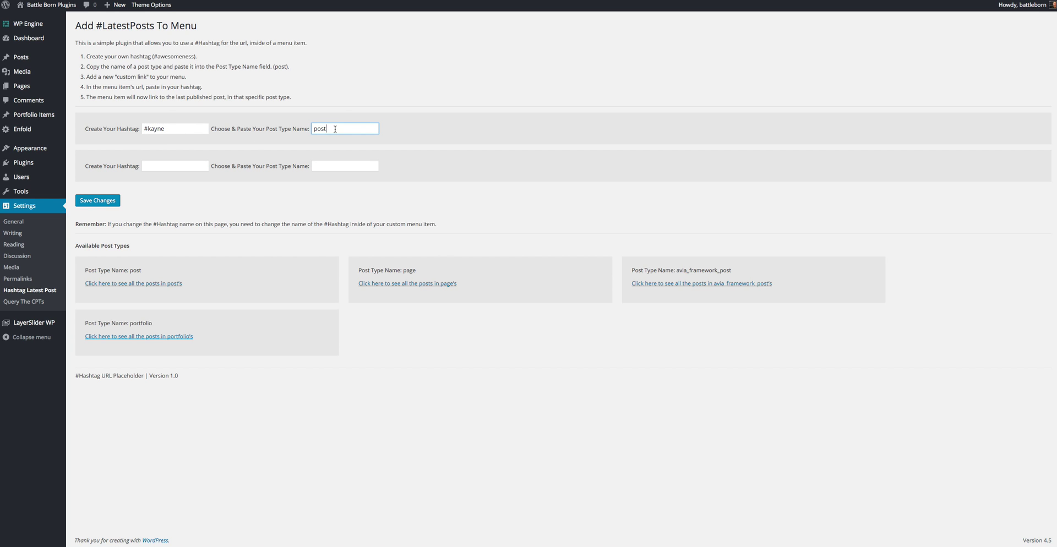
double_click(319, 129)
left_click(296, 138)
left_click(110, 202)
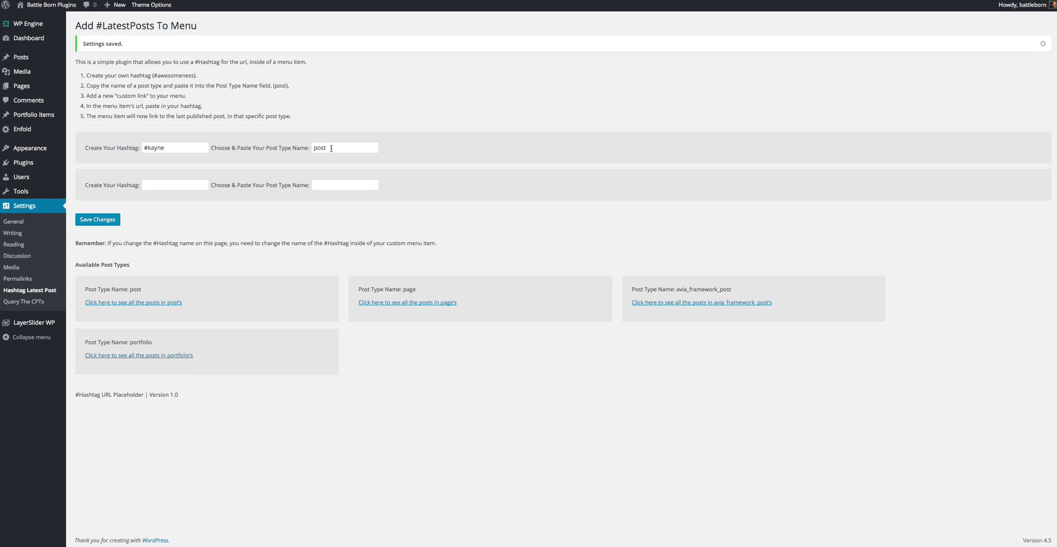
Step: Review the available post type names (avia_framework_post, portfolio) and save the settings again
left_click(331, 148)
left_click(294, 169)
left_click_drag(732, 290, 677, 291)
left_click(697, 287)
left_click_drag(153, 342, 130, 342)
left_click(168, 345)
left_click(114, 223)
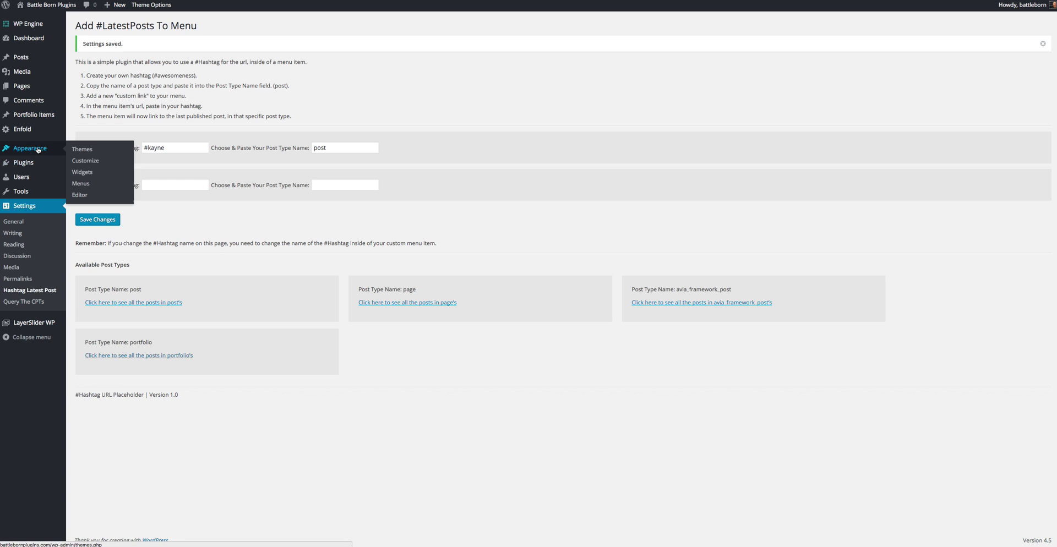
Step: In the menu editor, fill in a custom link with URL #kayne and text 'Latest Post'
left_click(78, 185)
left_click(141, 264)
left_click_drag(145, 164, 111, 164)
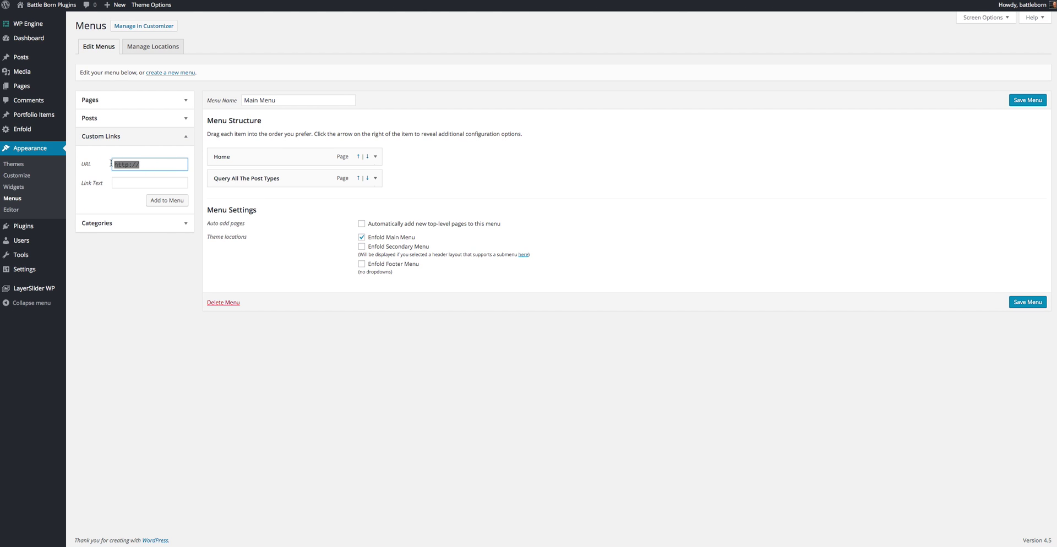
type("#kayne")
left_click(143, 184)
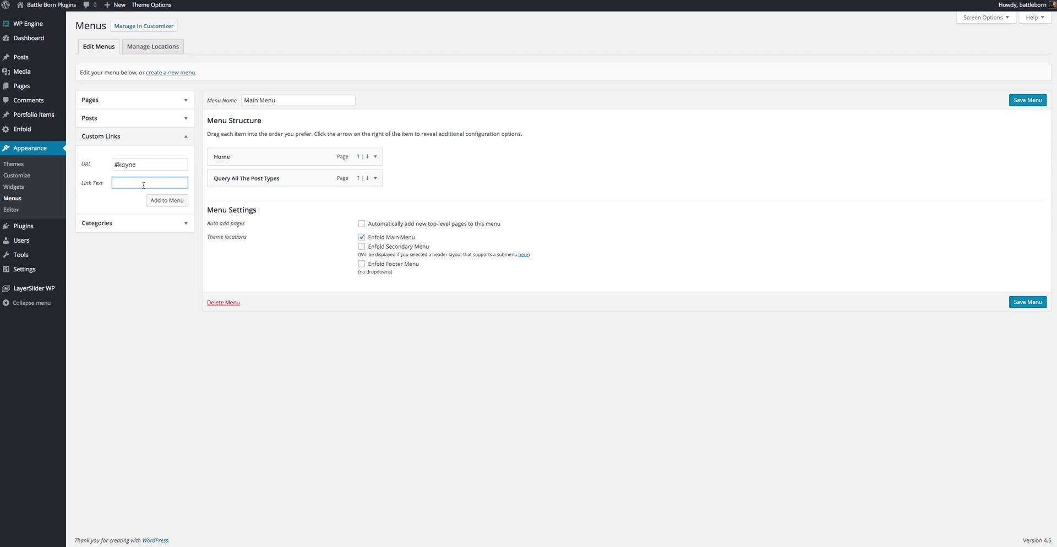
type("LatestPost")
key("ctrl+a")
type("jsdh;lkfskldf")
left_click(87, 185)
type("Latest Post")
Step: Add the Latest Post link to the Main Menu, save it, and check its URL
left_click(159, 204)
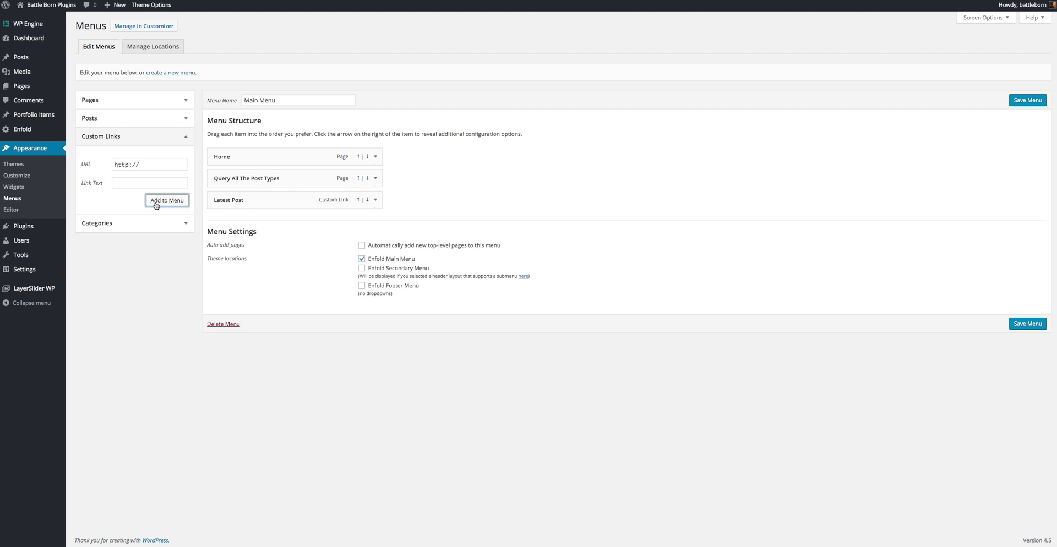
left_click(1027, 324)
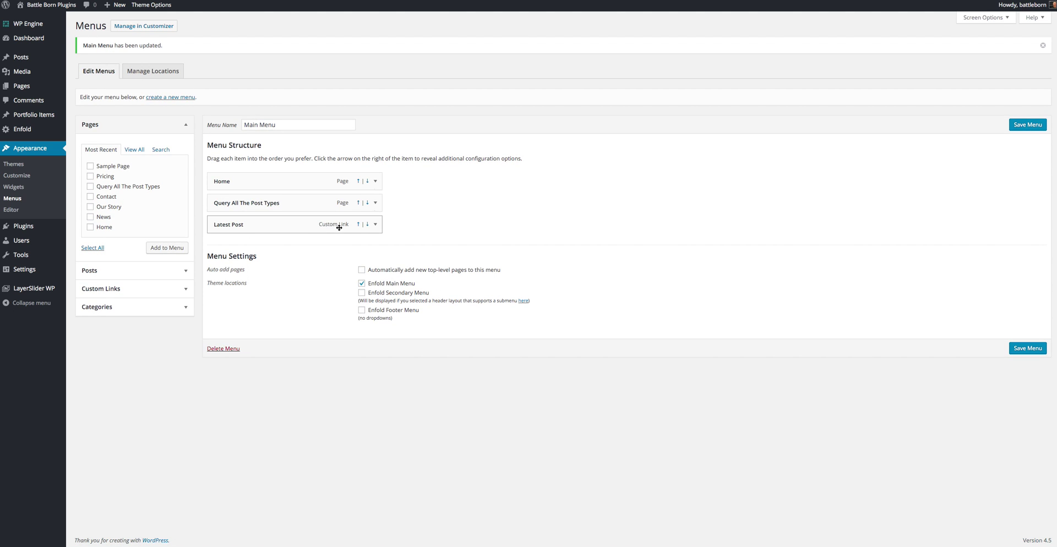
left_click(376, 225)
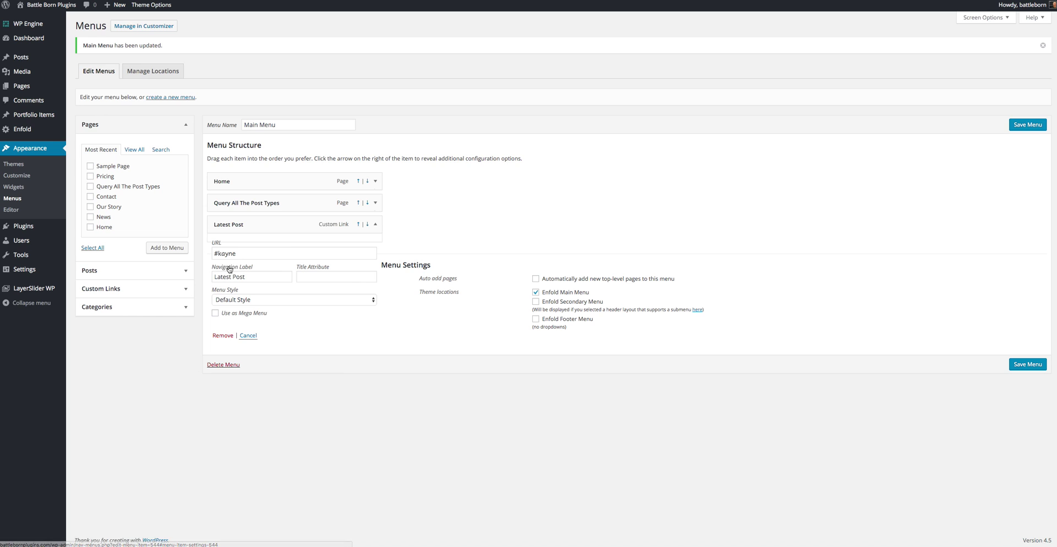
left_click(375, 224)
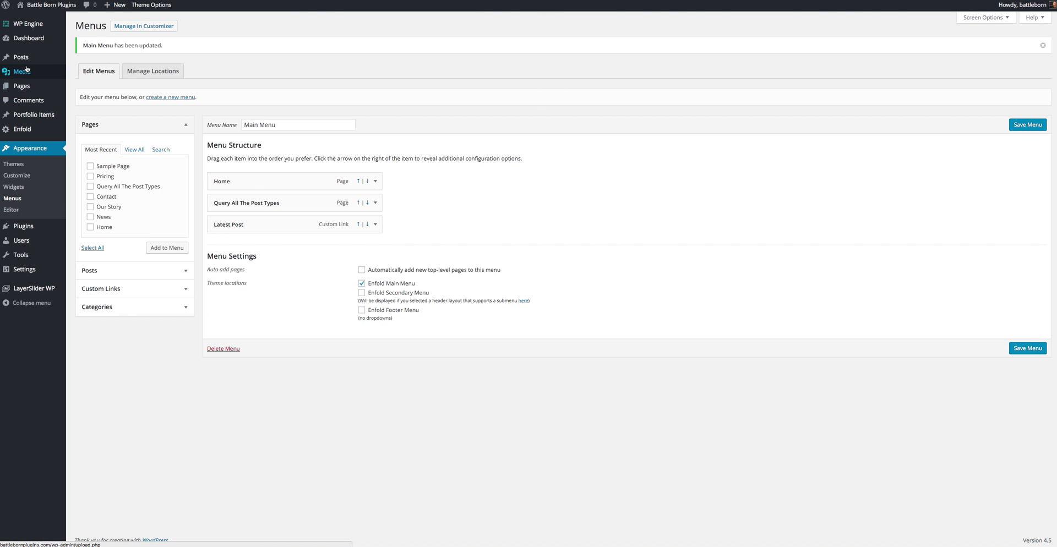
Step: Visit the live site and follow Latest Post to the newest post, 'goodbye'
mouse_move(21, 57)
left_click(82, 61)
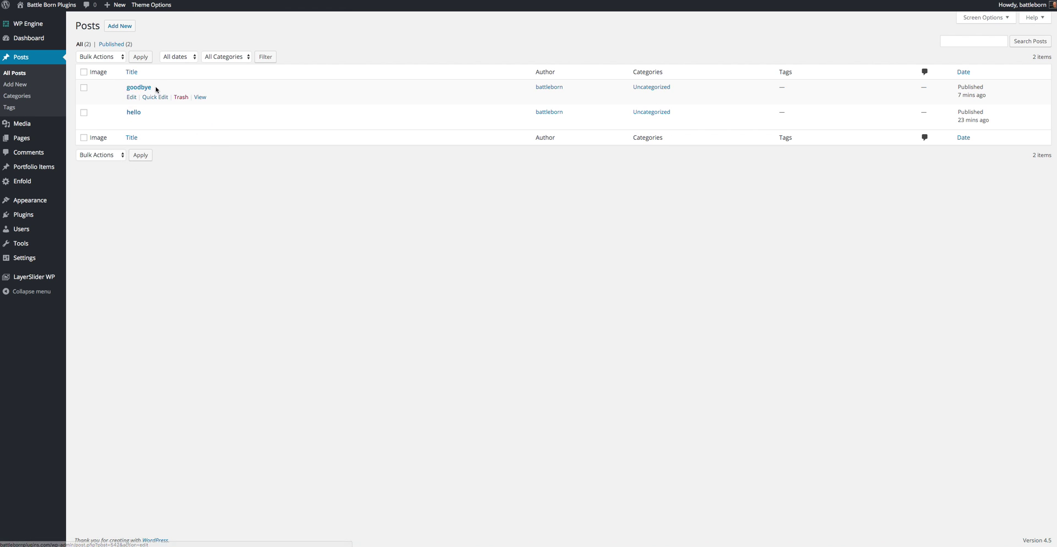
mouse_move(50, 5)
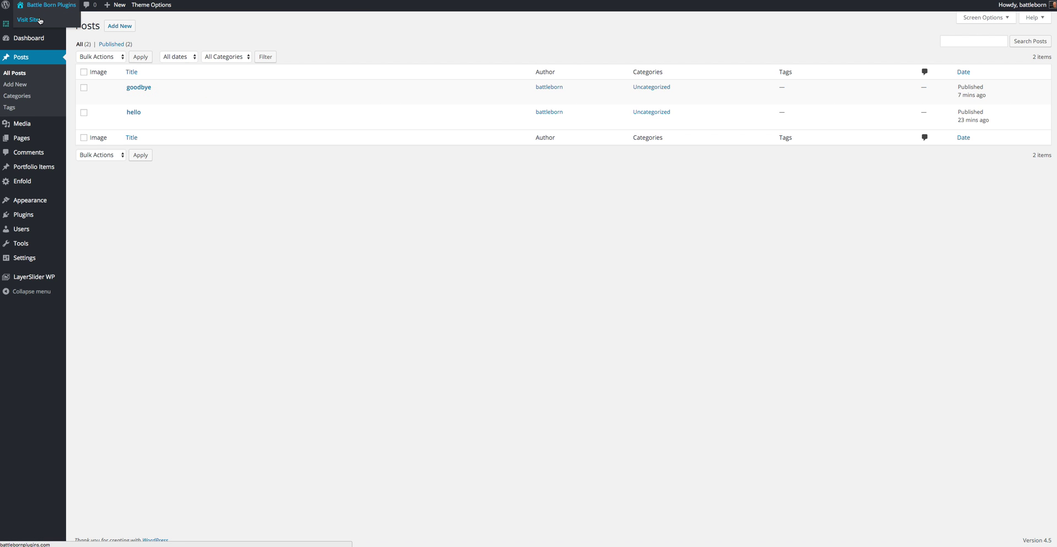
left_click(41, 20)
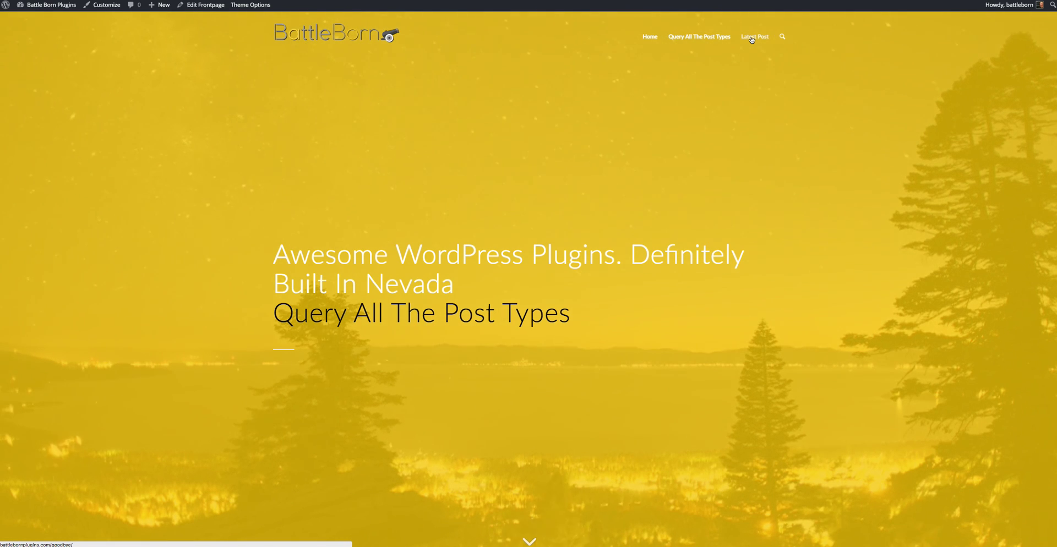
left_click(752, 40)
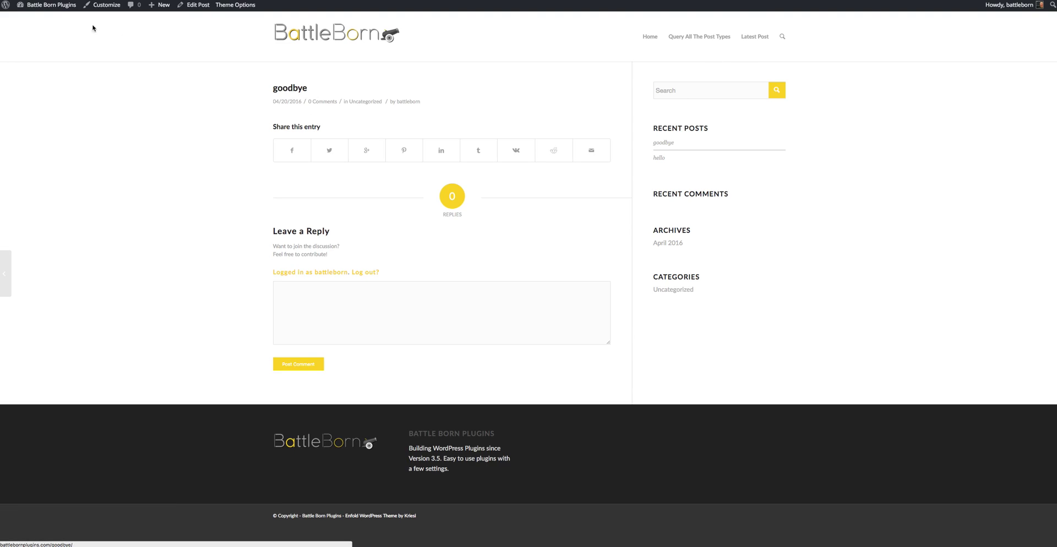
Step: Publish a post 'Testing The Hashtag' with body 'this worked. cool dude.' and view All Posts
mouse_move(159, 5)
left_click(158, 22)
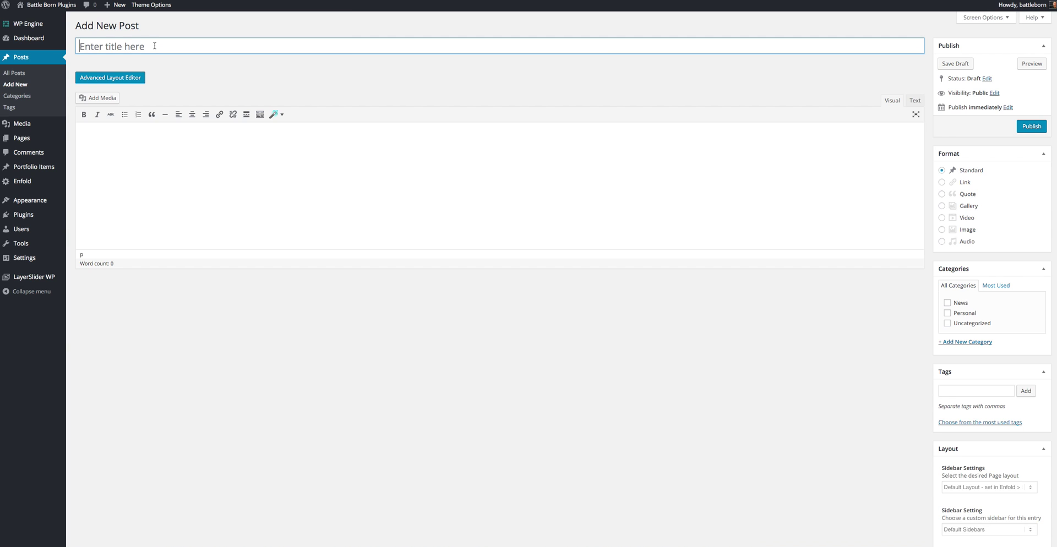
left_click(155, 45)
type("The")
key("BackSpace")
key("BackSpace")
key("BackSpace")
type("Testing The Hashtag")
left_click(188, 165)
type("this worked. ")
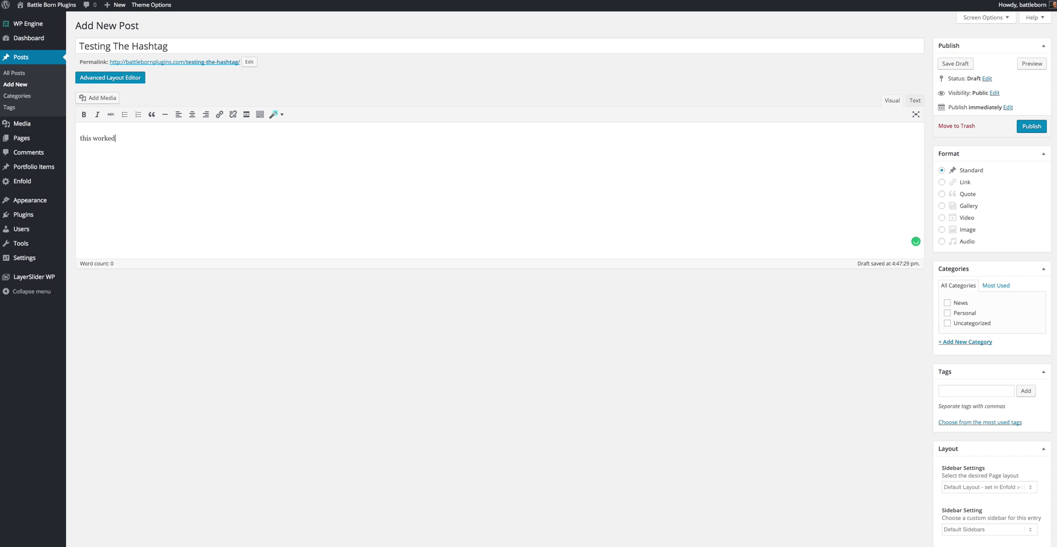
type("cool dude.")
left_click(1032, 126)
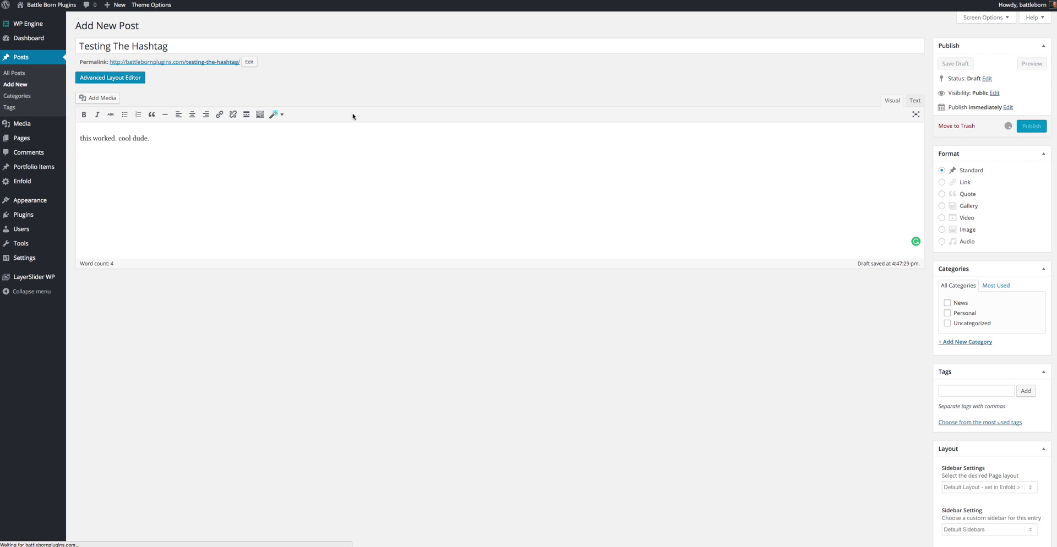
left_click(24, 74)
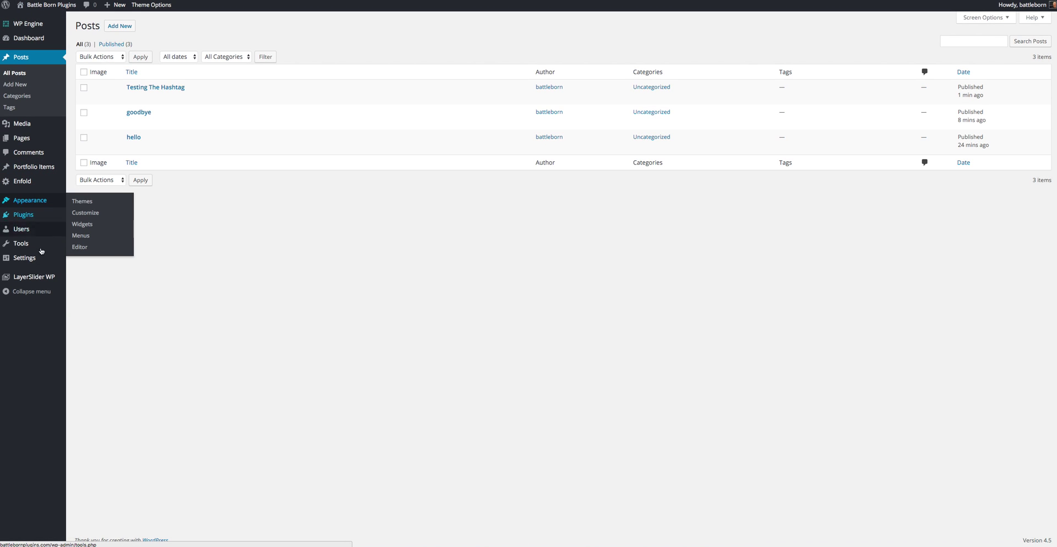
Step: Copy the #kayne hashtag from the Hashtag Latest Post settings
mouse_move(25, 257)
left_click(82, 329)
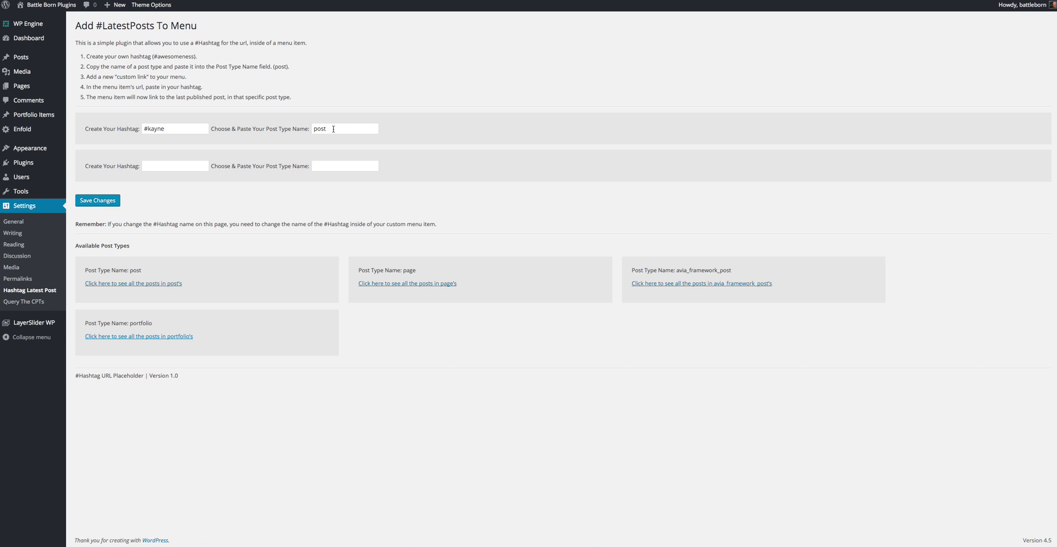
left_click_drag(333, 129, 312, 129)
left_click_drag(166, 129, 138, 129)
right_click(147, 129)
left_click(176, 124)
Step: Follow the site's Latest Post link to 'Testing The Hashtag', then return to the dashboard
mouse_move(51, 5)
left_click(54, 23)
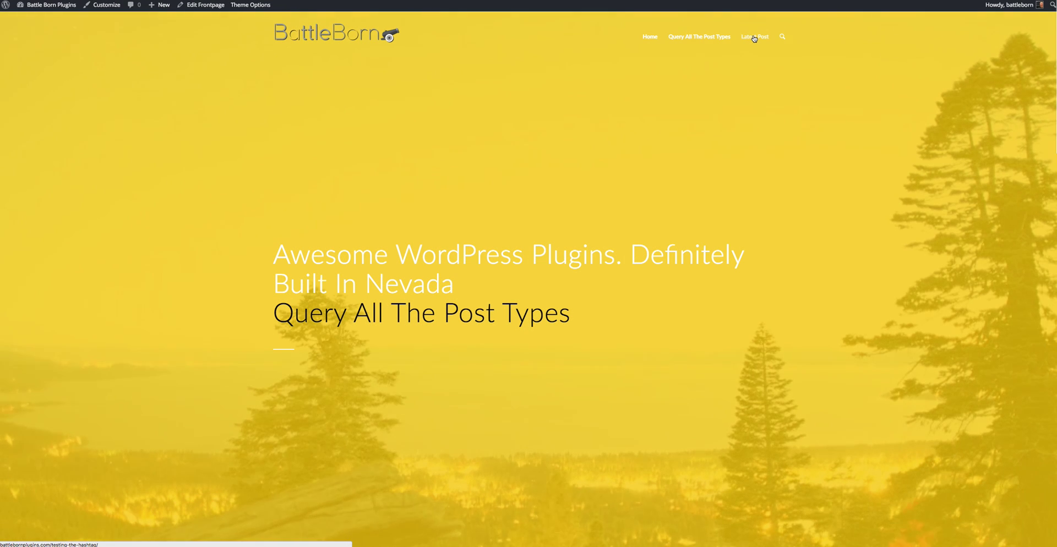
left_click(755, 37)
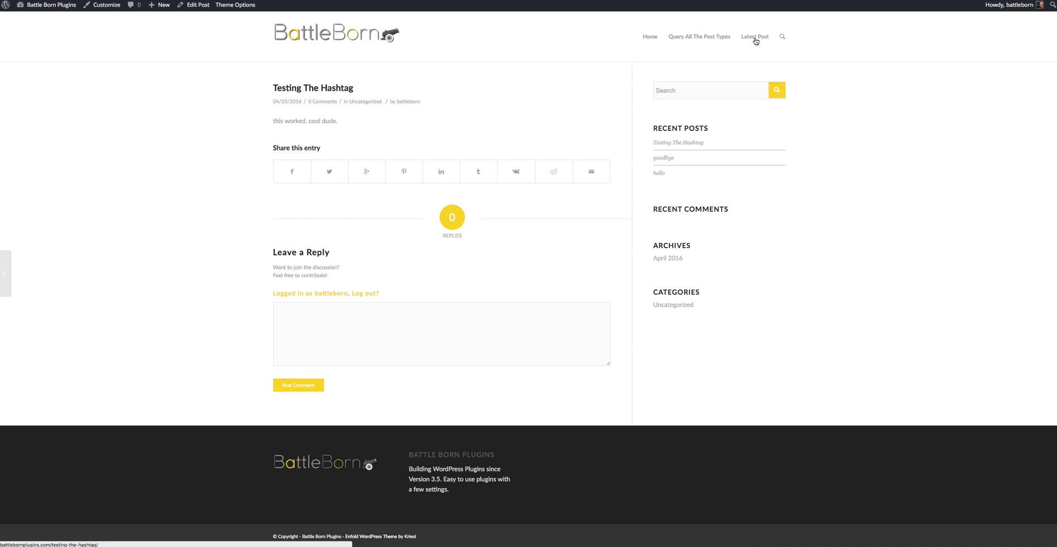
left_click(324, 38)
mouse_move(48, 5)
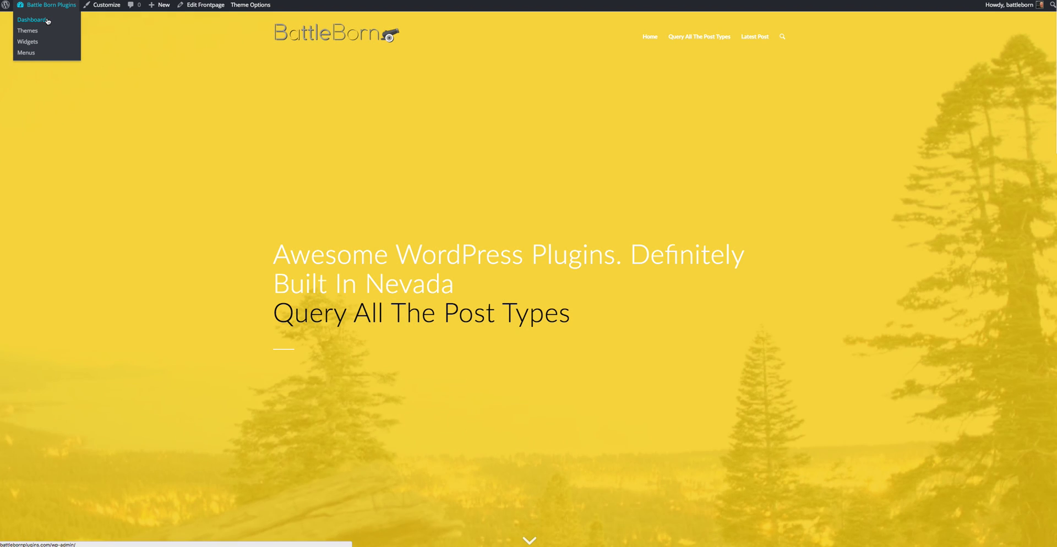
left_click(32, 20)
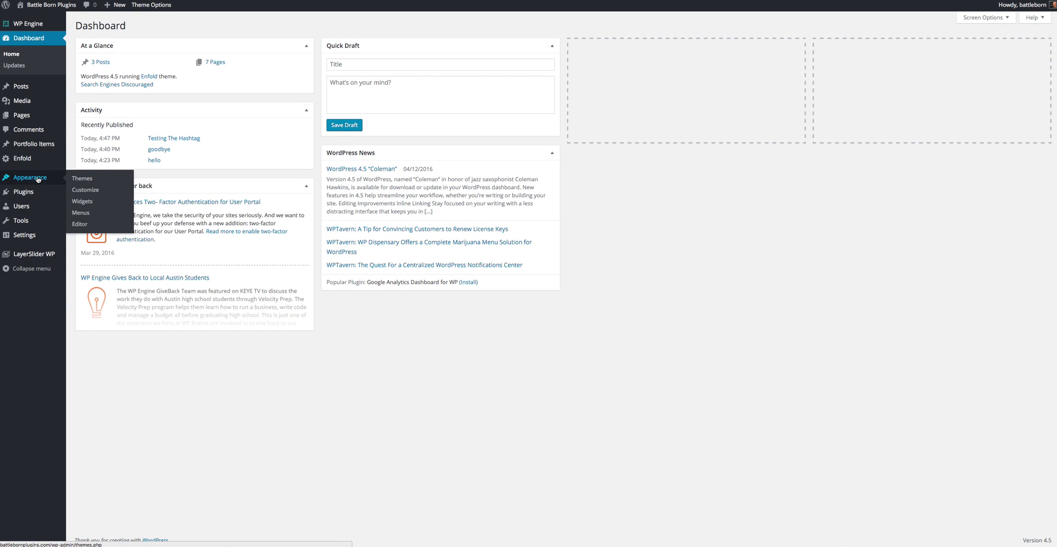
mouse_move(25, 235)
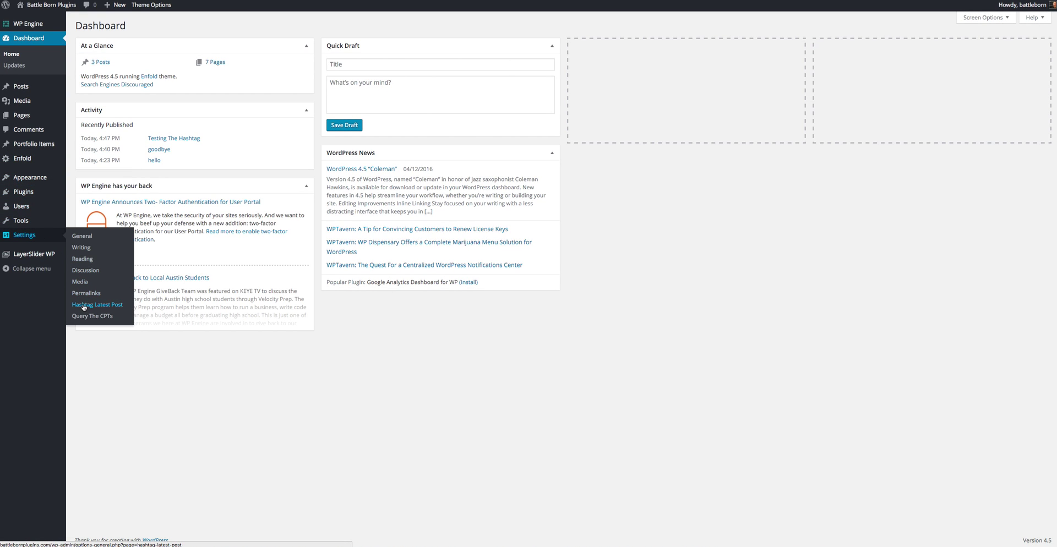
Step: Enter #amazing as the second hashtag, paste 'page' as its post type, and save
left_click(87, 306)
left_click(173, 167)
type("#")
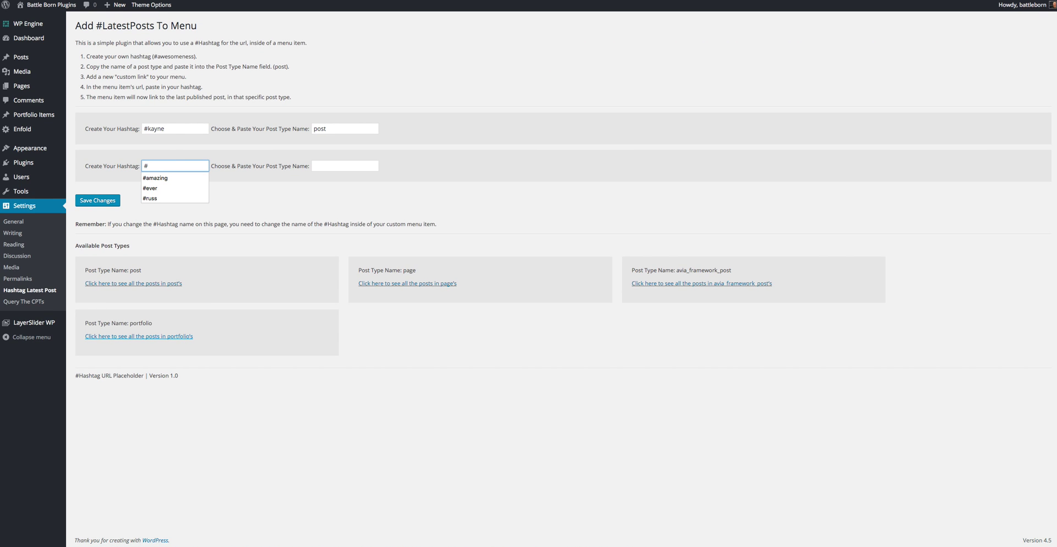
type("amazing")
left_click(222, 189)
double_click(409, 271)
key("ctrl+c")
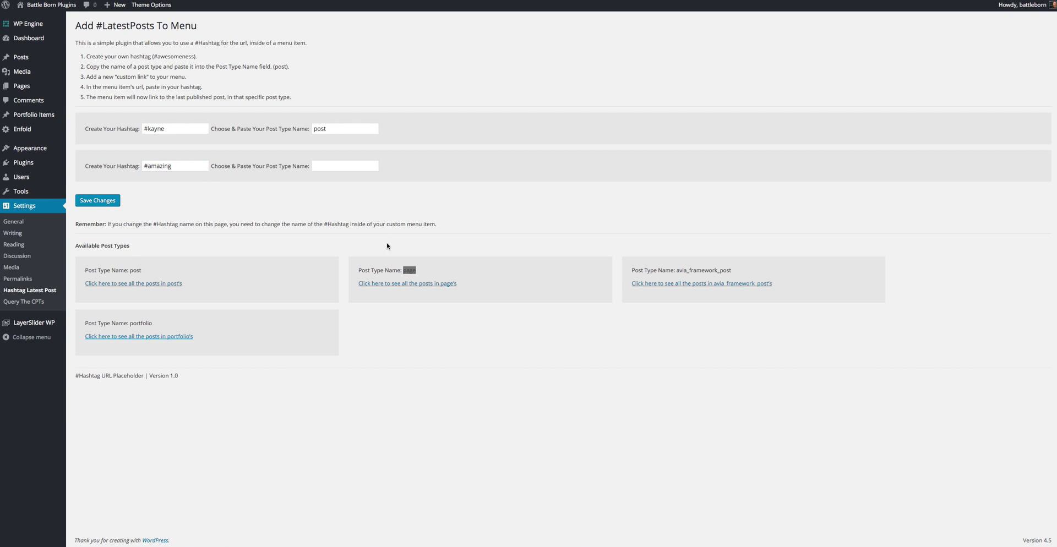
left_click(347, 163)
key("ctrl+v")
left_click(94, 202)
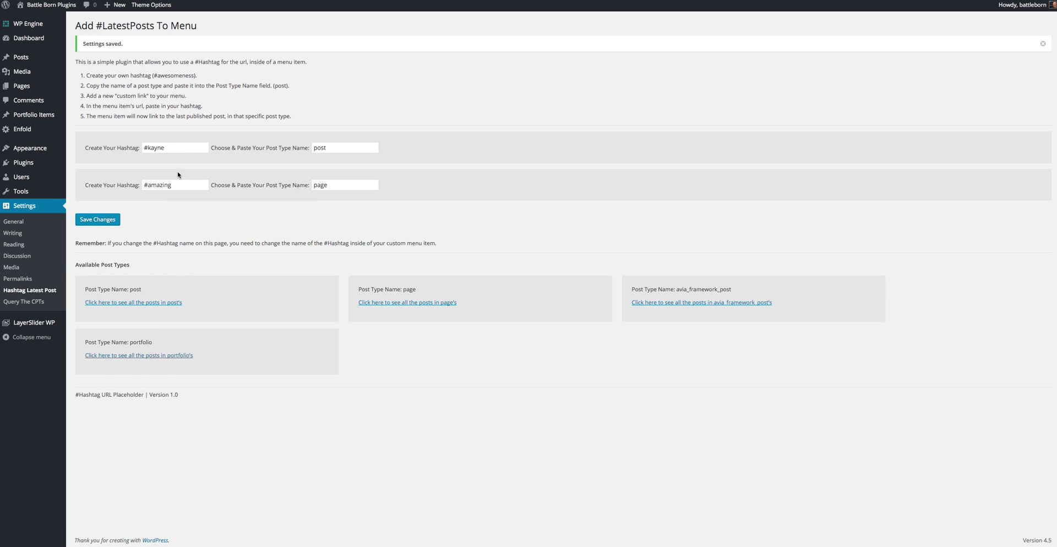
left_click_drag(175, 185, 142, 186)
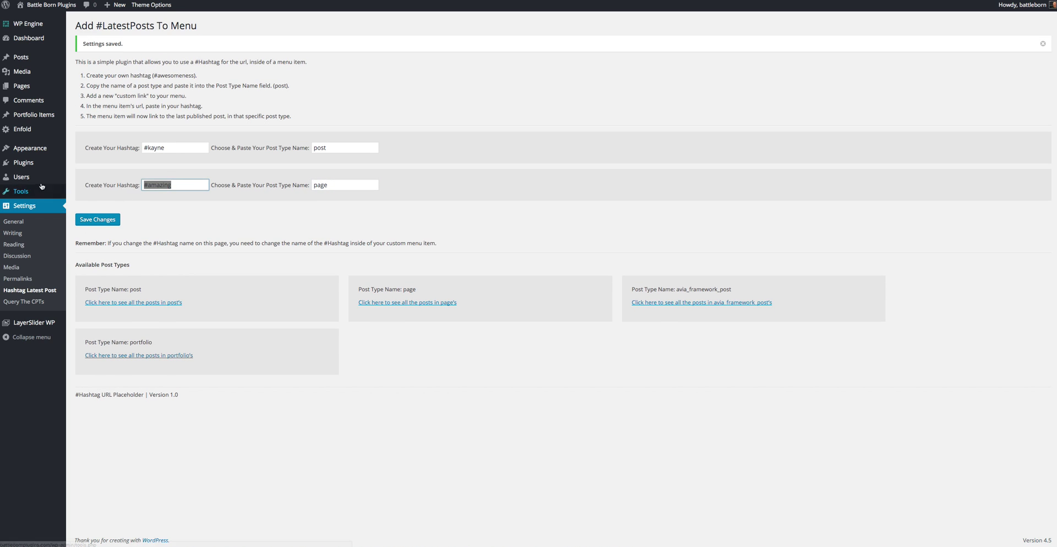
left_click(83, 185)
mouse_move(30, 148)
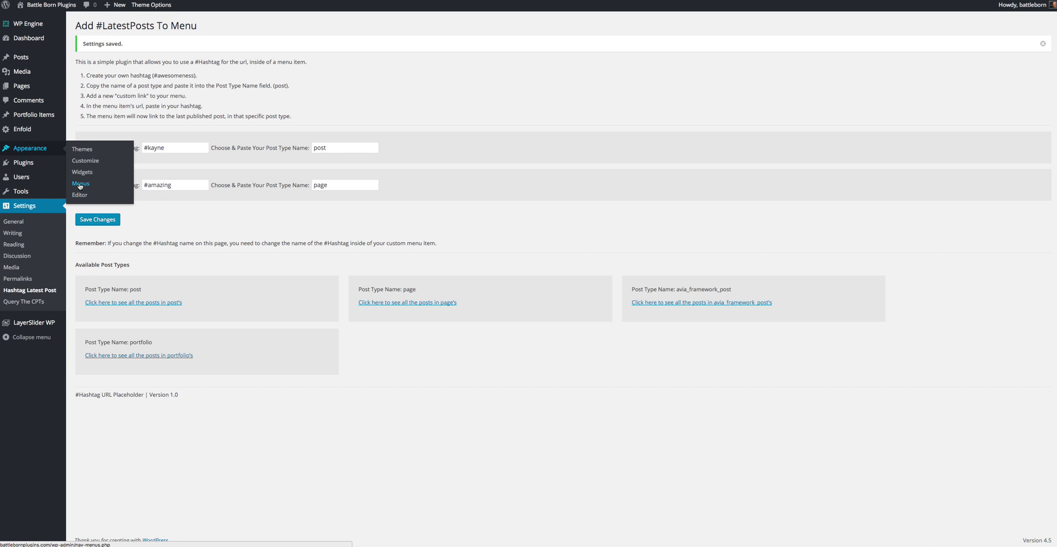
Step: Add a 'Latest Page' custom link pointing to #amazing to the Main Menu and save it
left_click(80, 185)
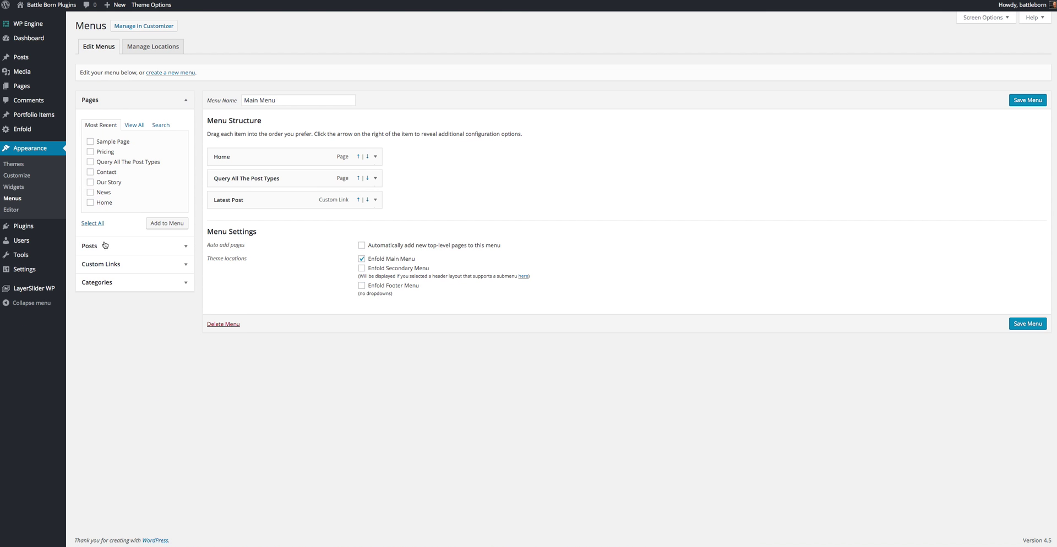
left_click(103, 265)
left_click_drag(144, 170, 106, 161)
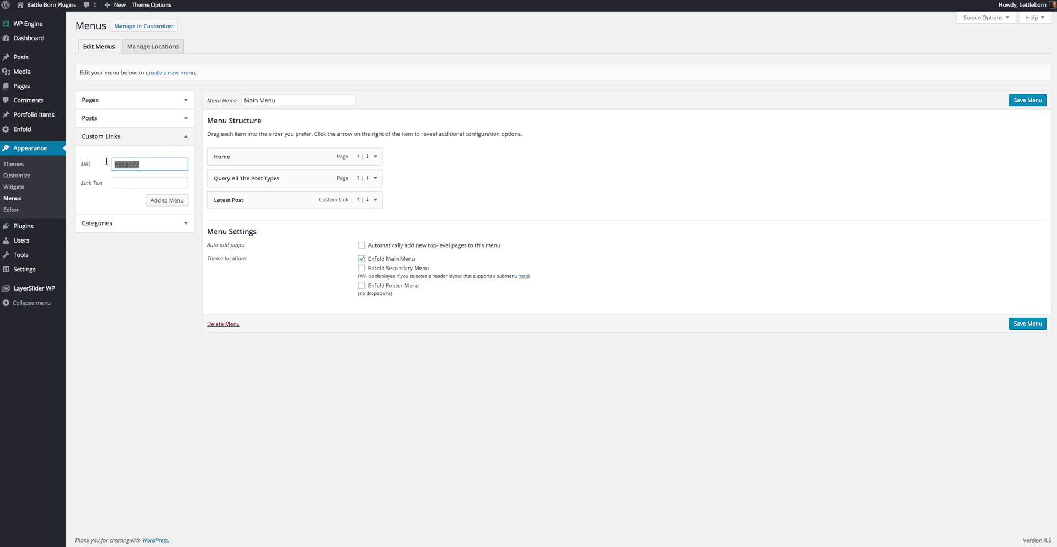
type("#amazing")
left_click(130, 181)
type("Latest Page")
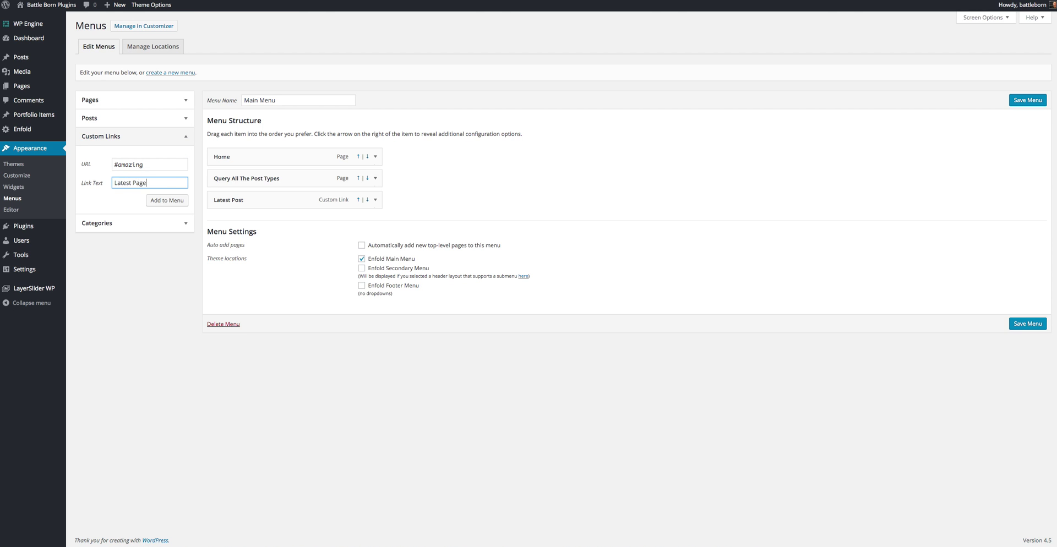
left_click(162, 200)
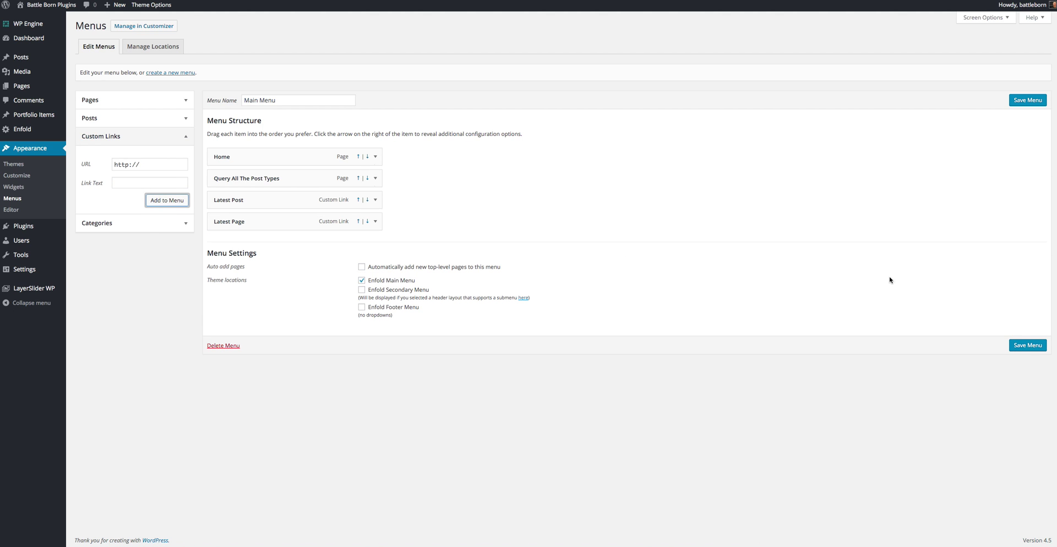
left_click(1029, 347)
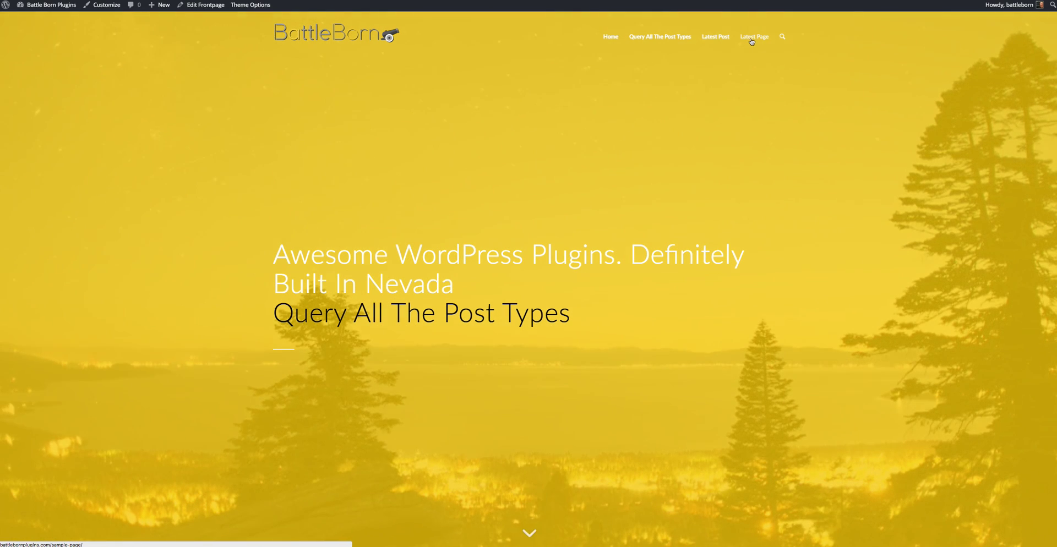
Step: Try the Latest Page link, then publish a page 'Amazing test' reading 'this is awesome'
left_click(752, 40)
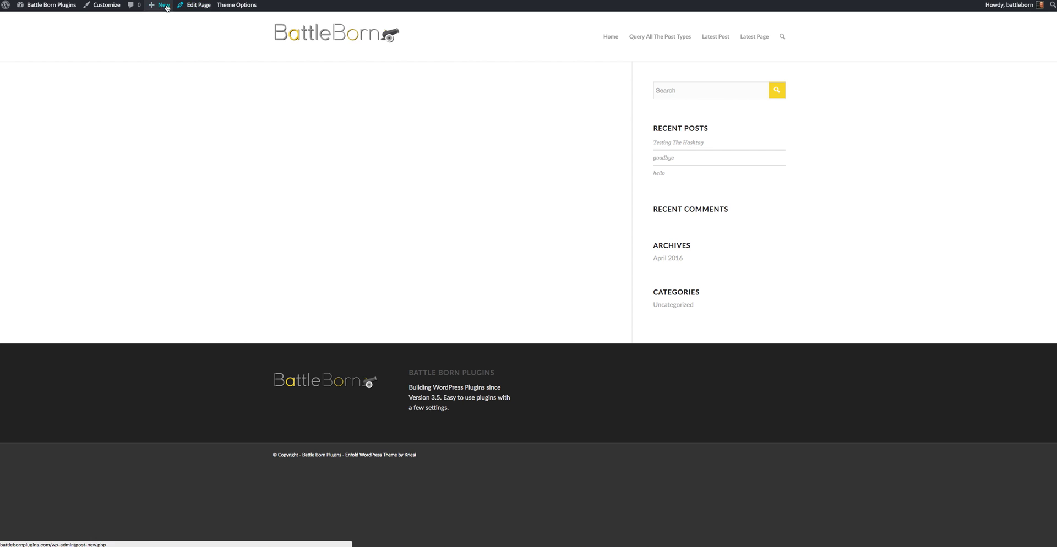
mouse_move(160, 5)
left_click(155, 43)
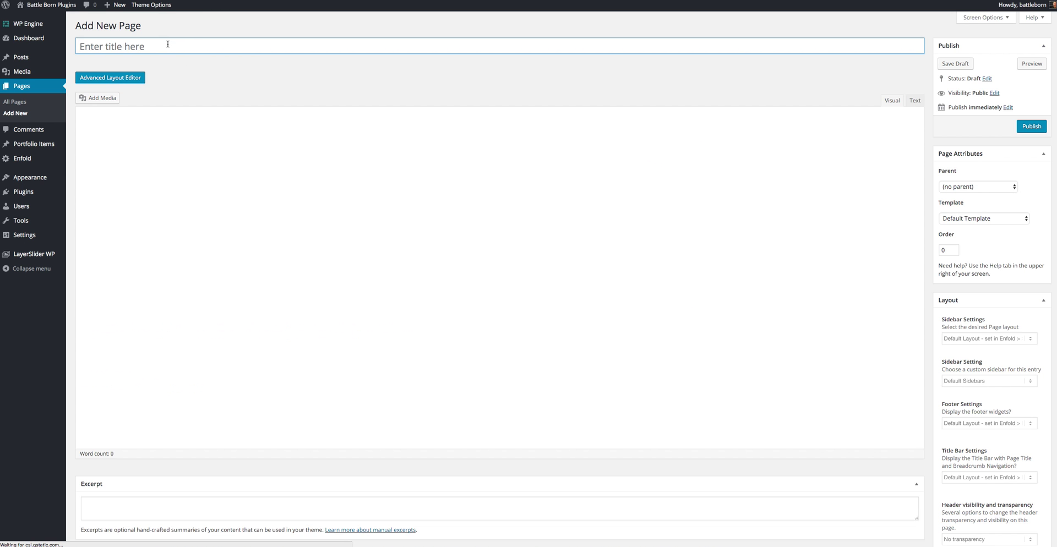
type("Amazing test")
key("Tab")
type("t")
type("esome")
left_click(1024, 128)
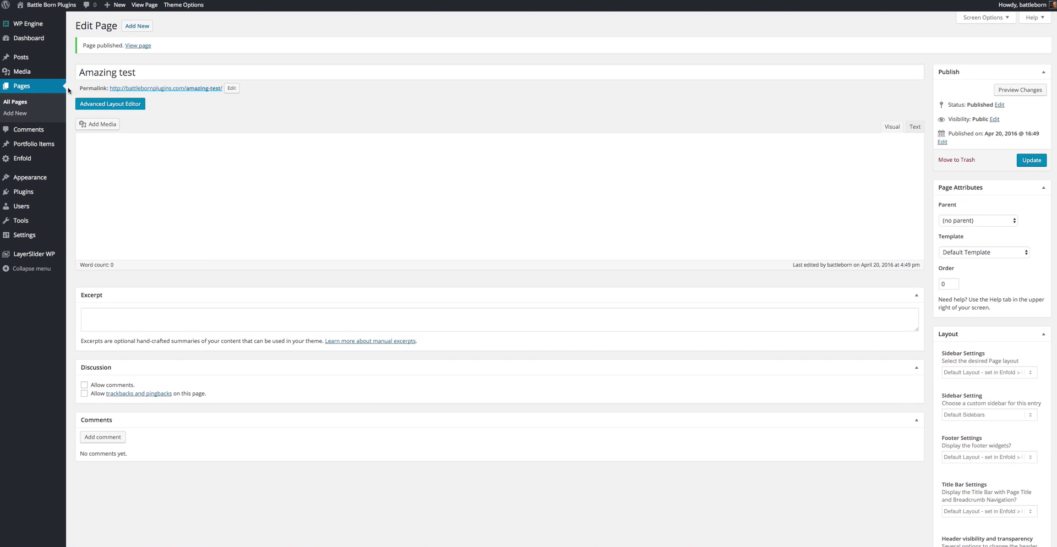
left_click(46, 20)
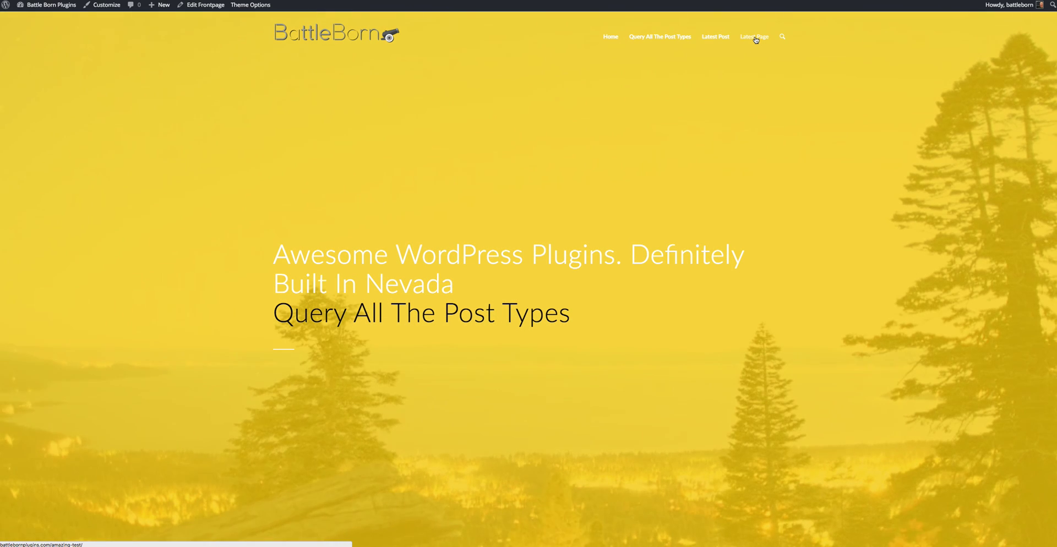
Step: Follow the Latest Page link to the new 'Amazing test' page, then return to the homepage
left_click(756, 38)
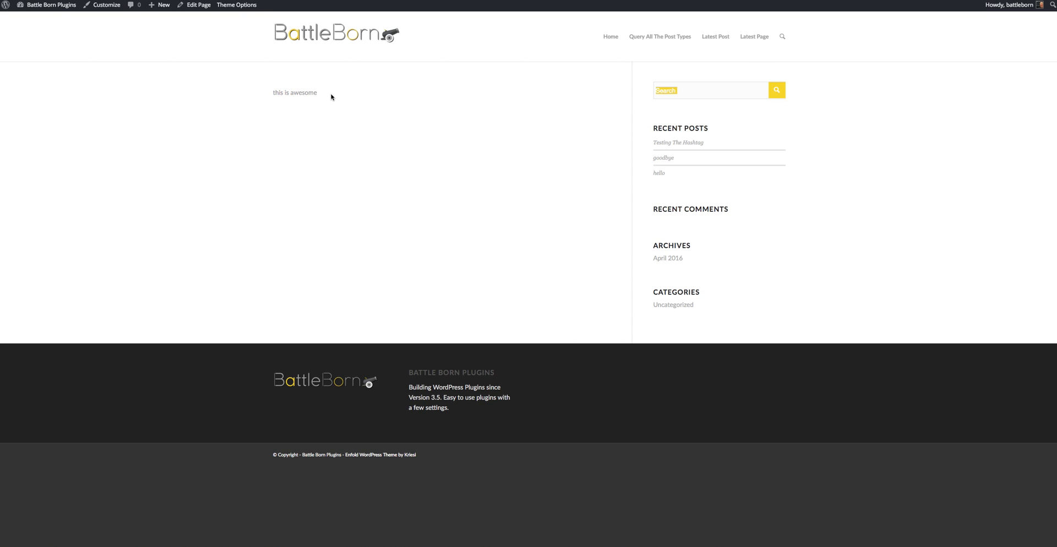
left_click(316, 43)
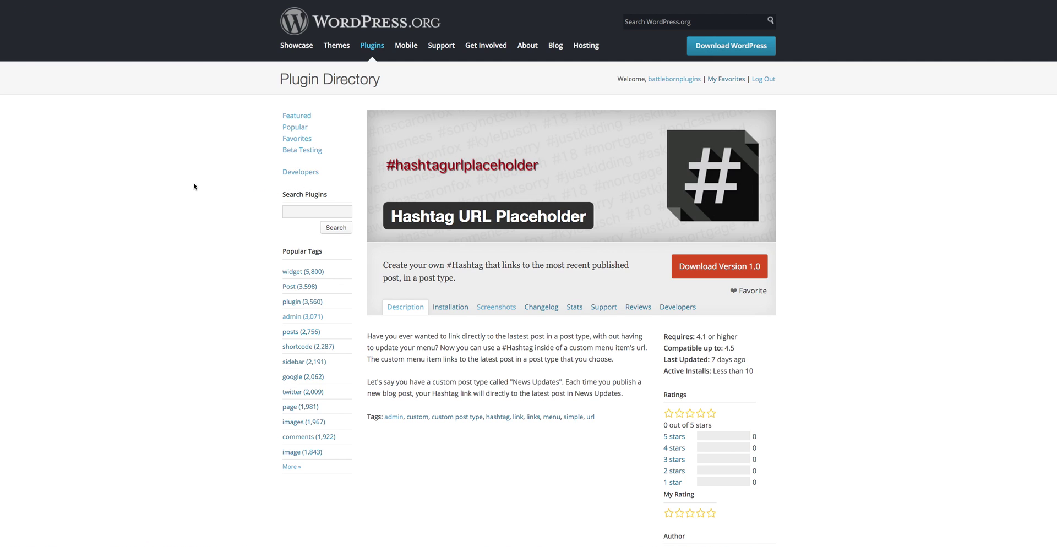